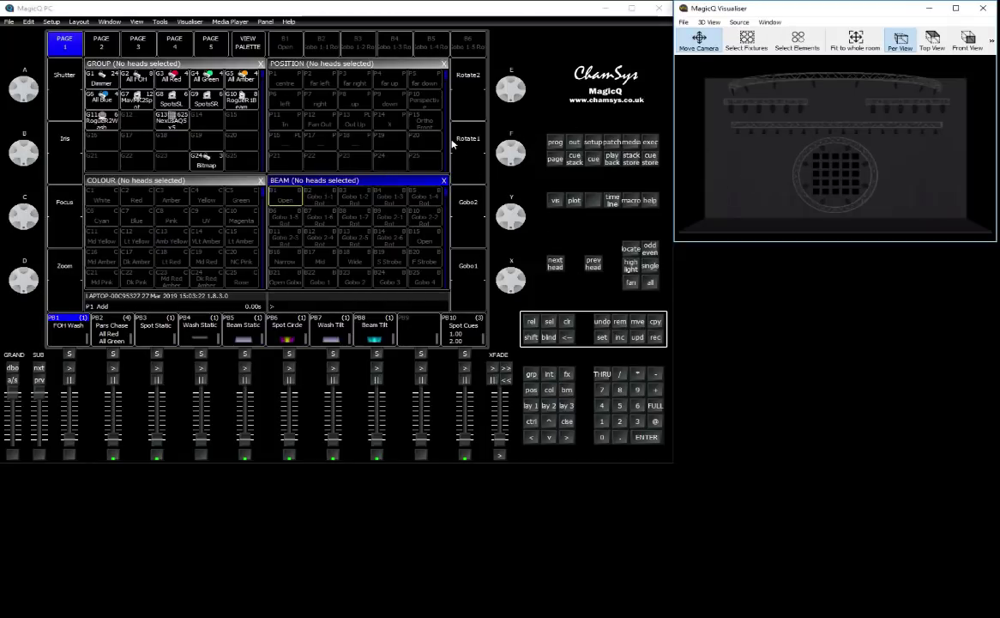
{"action": "left_click", "coordinate": [134, 14]}
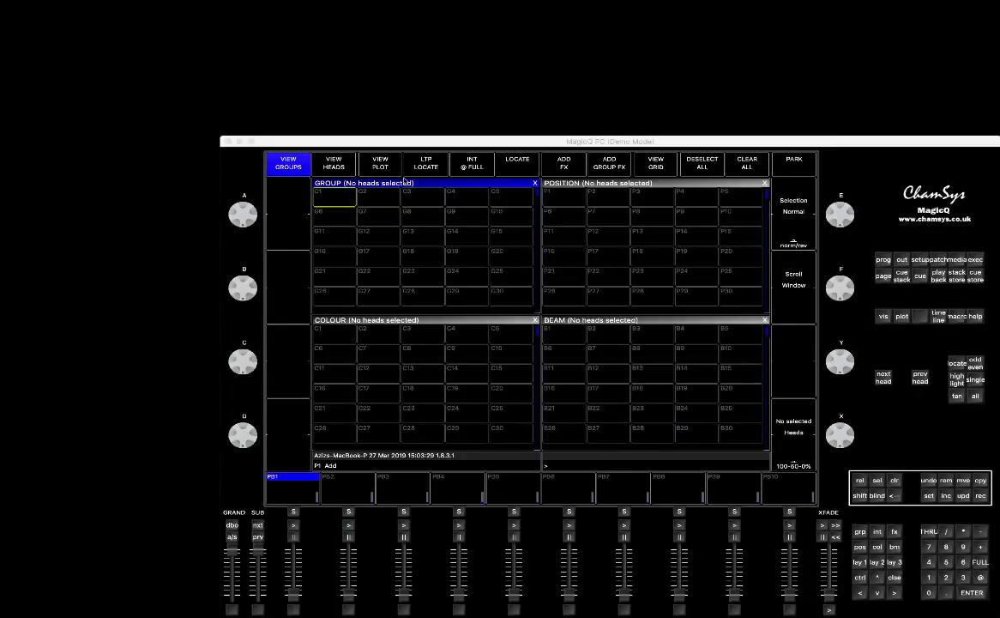
{"action": "left_click", "coordinate": [408, 143]}
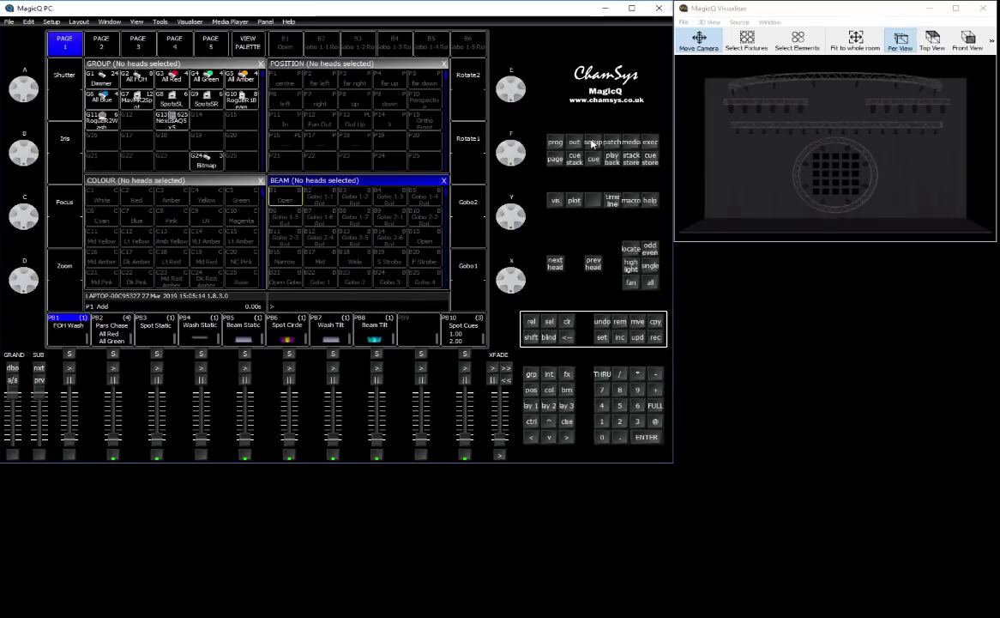
- Check the IP address in the Windows console's network setup settings, then return to layout 1
{"action": "left_click", "coordinate": [592, 143]}
{"action": "left_click", "coordinate": [69, 43]}
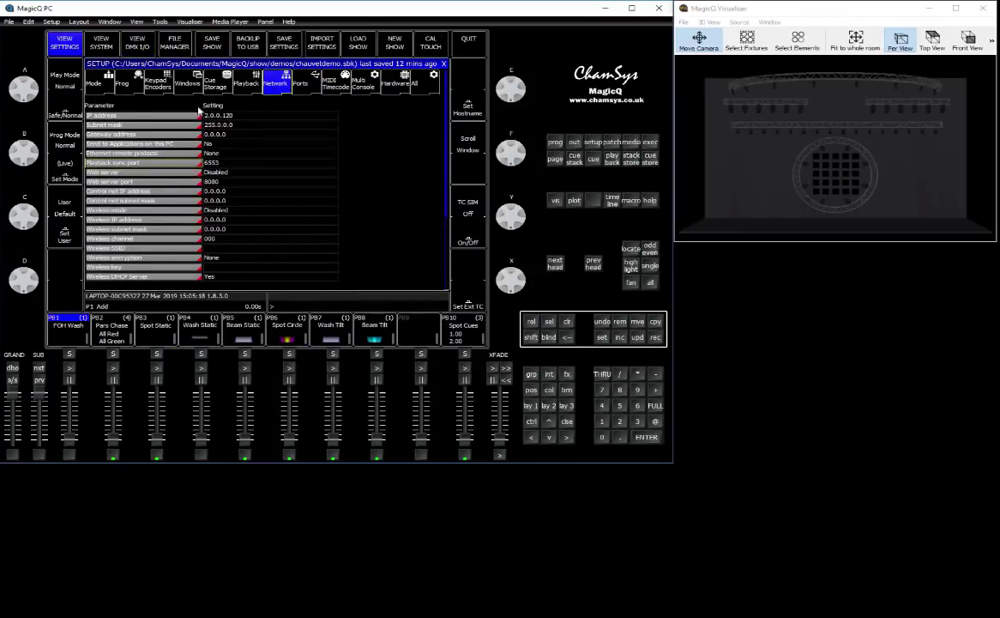
{"action": "left_click", "coordinate": [219, 115]}
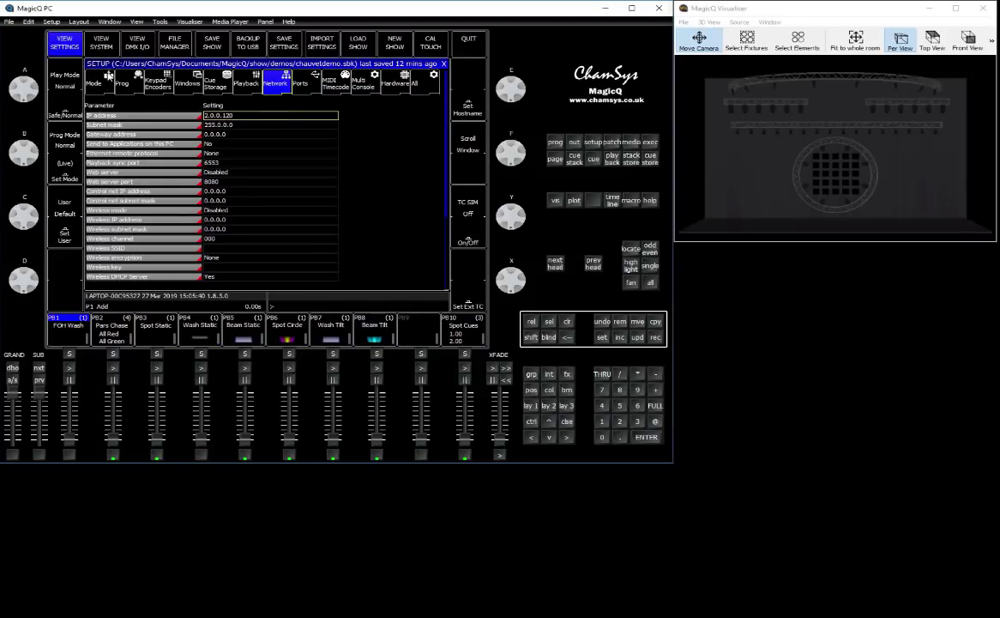
{"action": "left_click", "coordinate": [530, 407]}
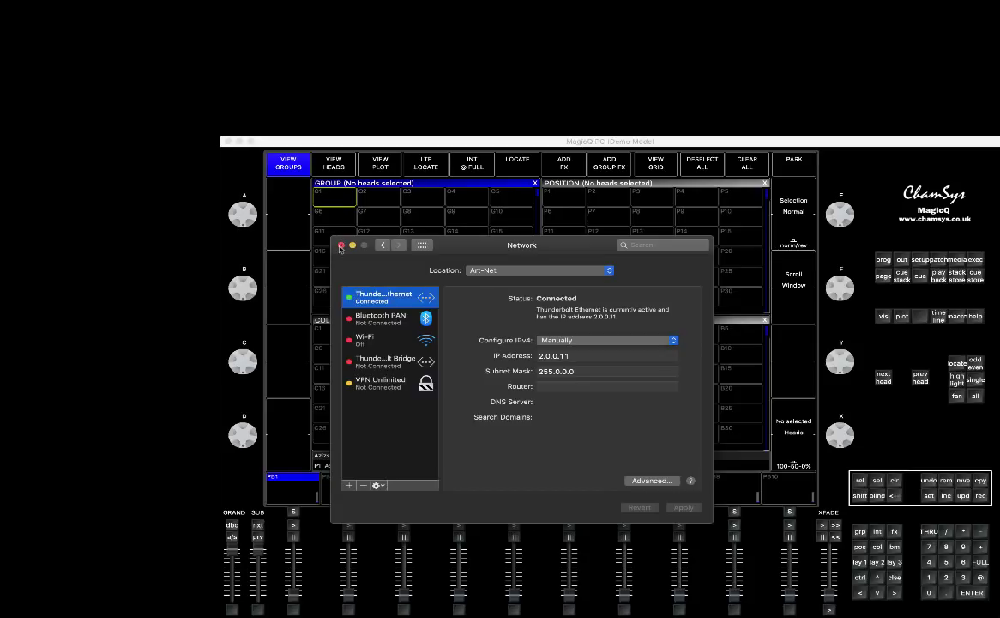
- Close the macOS Network preferences and view the network settings in the Mac console's setup
{"action": "left_click", "coordinate": [340, 245]}
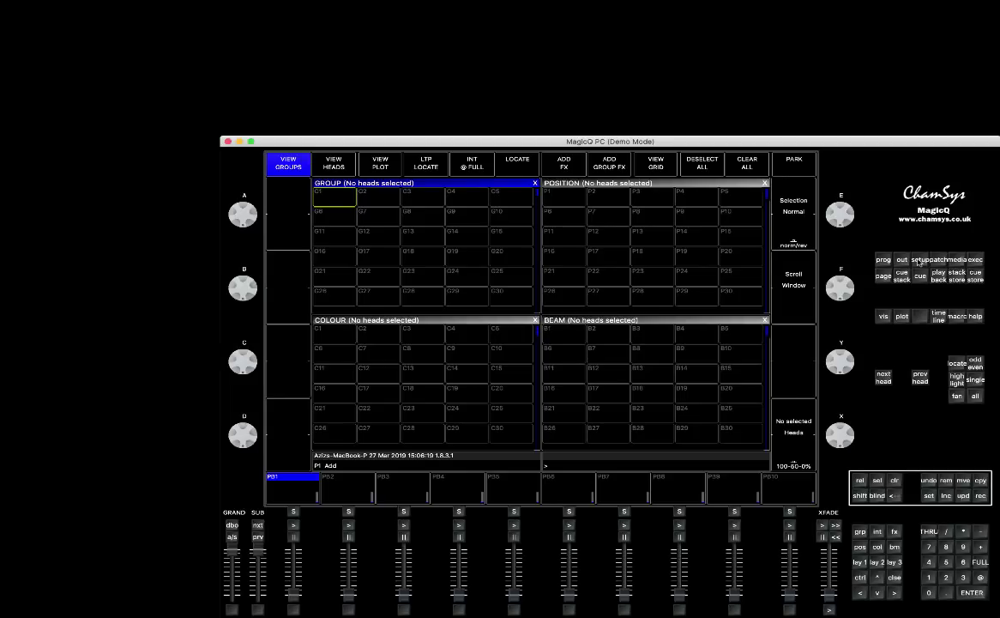
{"action": "left_click", "coordinate": [919, 262]}
{"action": "left_click", "coordinate": [275, 159]}
{"action": "left_click", "coordinate": [557, 206]}
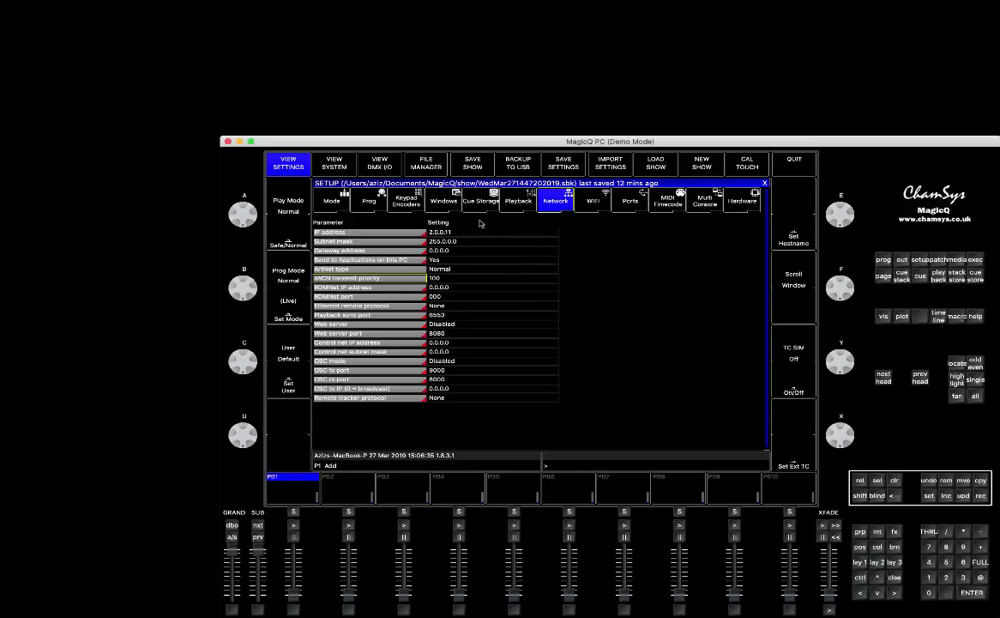
- Set the status of all DMX I/O universes on the Mac console to Disabled
{"action": "left_click", "coordinate": [378, 167]}
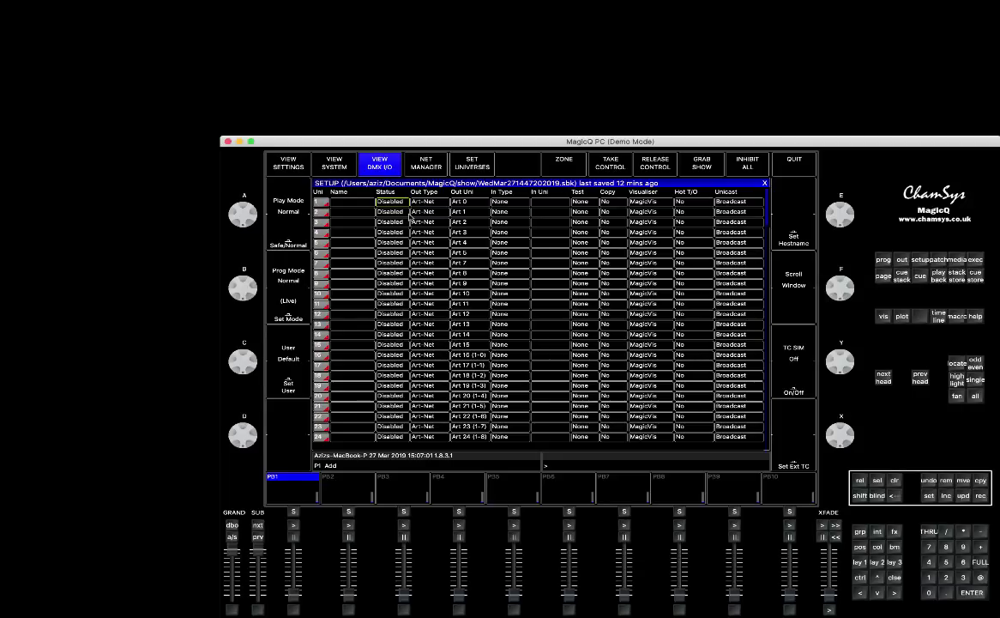
{"action": "left_click", "coordinate": [385, 192]}
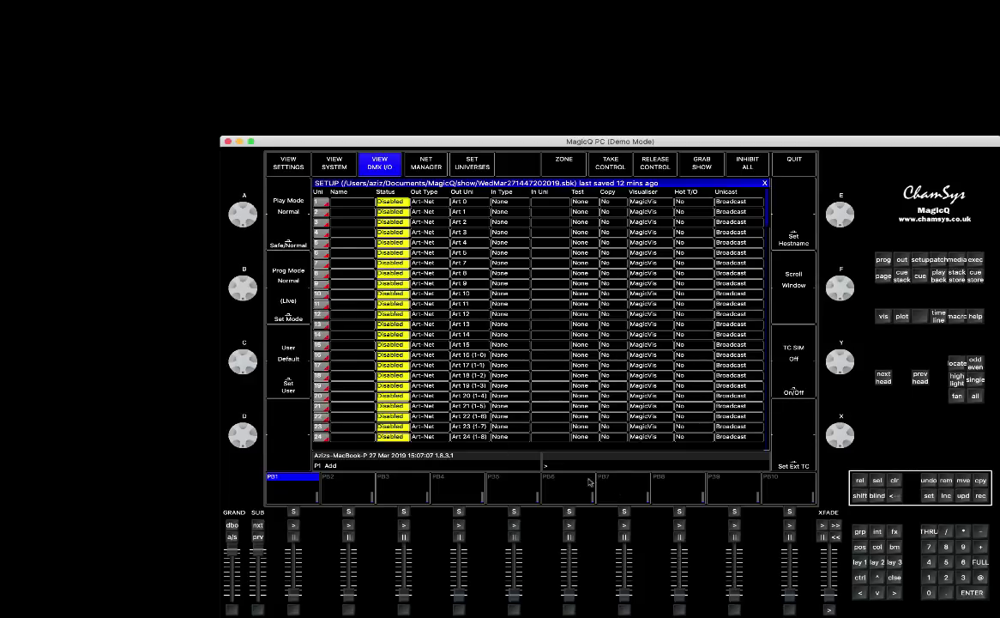
{"action": "left_click", "coordinate": [532, 425]}
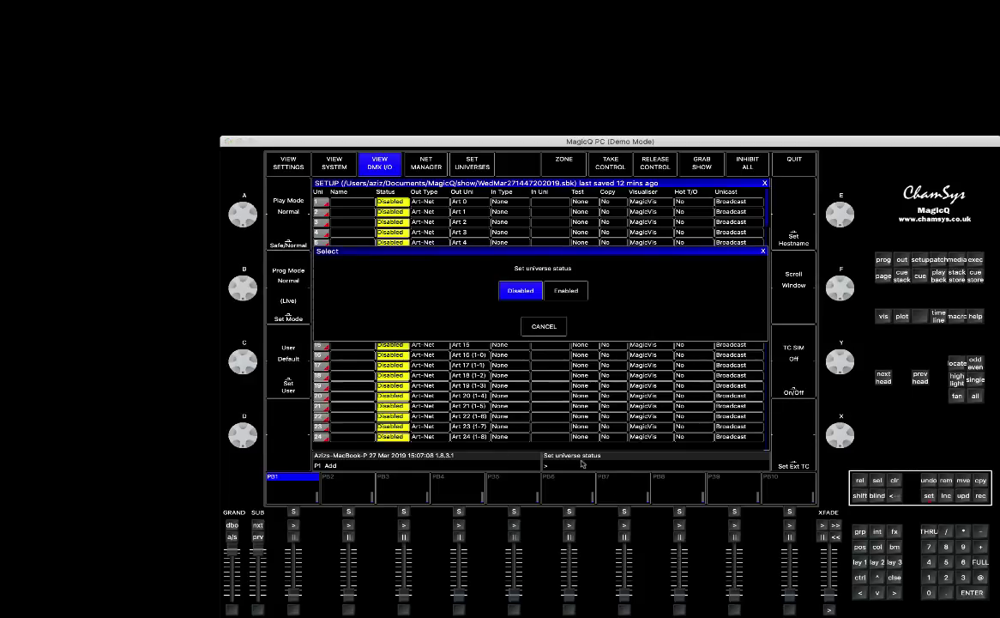
{"action": "left_click", "coordinate": [520, 290]}
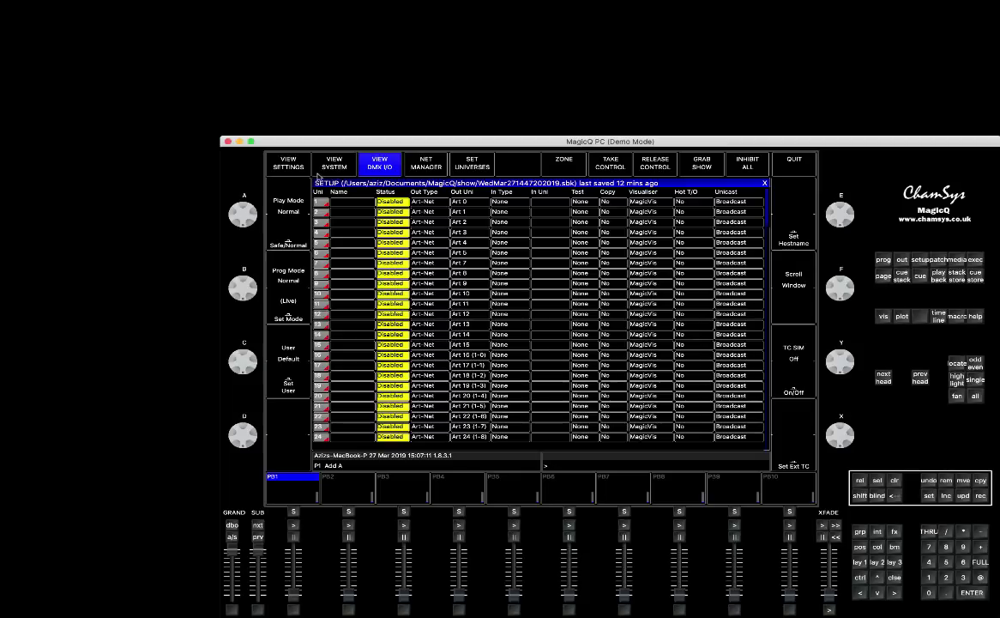
- Start remote control of the laptop console from the Mac console's system setup
{"action": "left_click", "coordinate": [286, 161]}
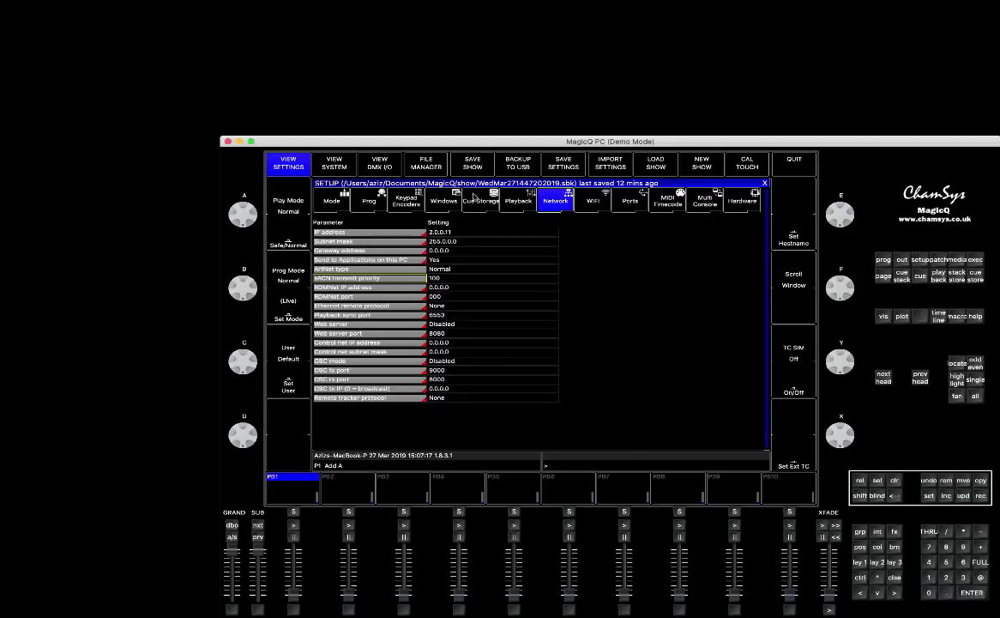
{"action": "left_click", "coordinate": [336, 163]}
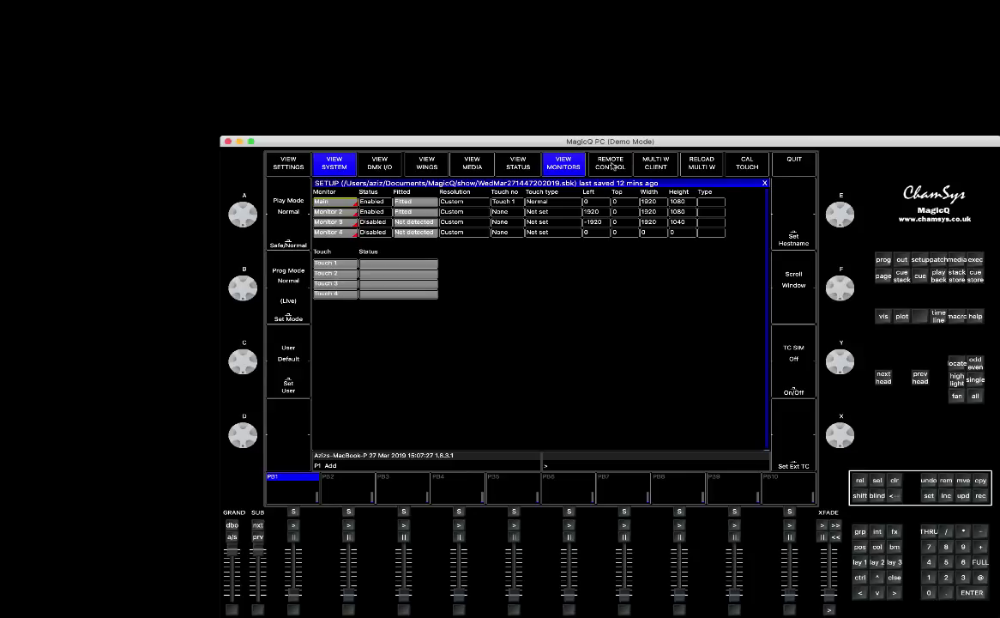
{"action": "left_click", "coordinate": [612, 165]}
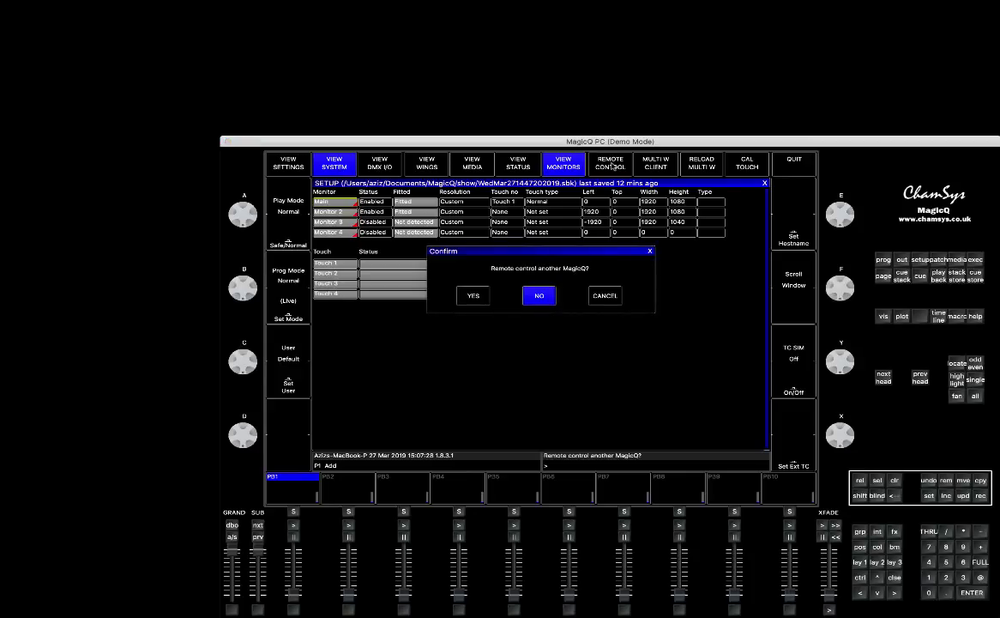
{"action": "left_click", "coordinate": [473, 296]}
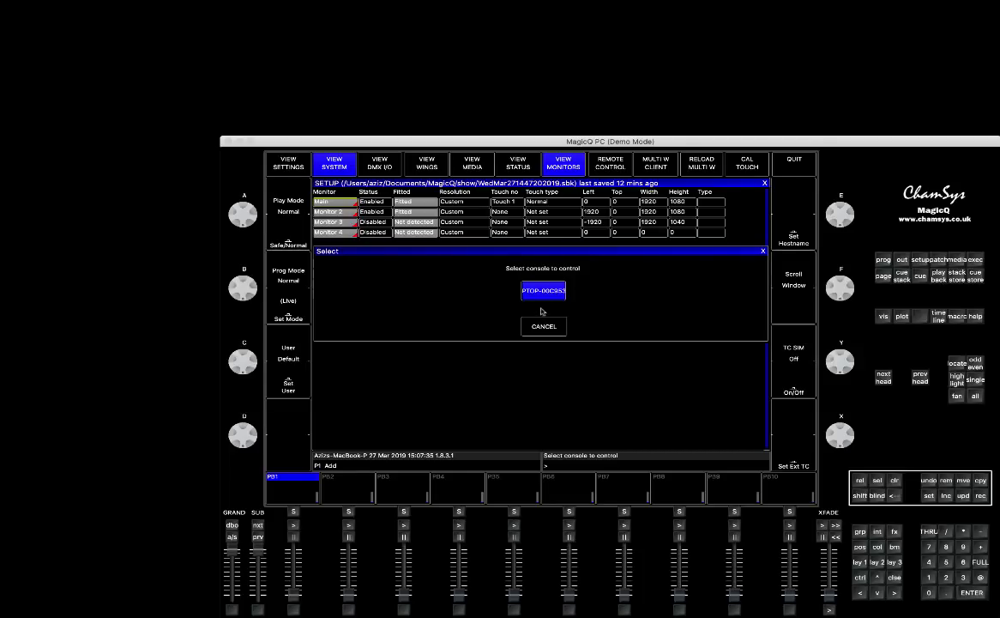
{"action": "left_click", "coordinate": [546, 291]}
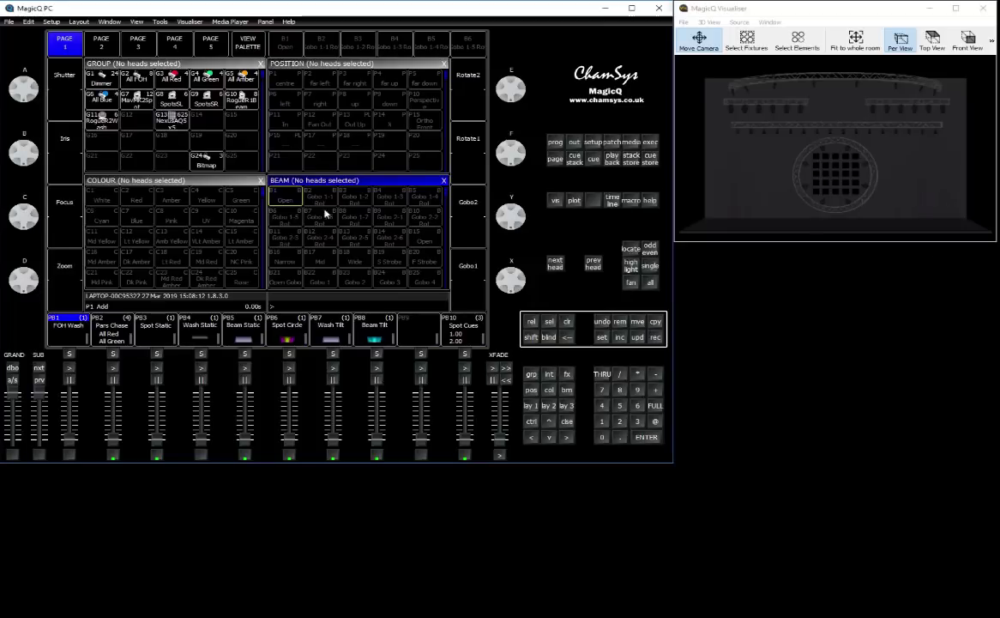
- Check the remote control and remote access options in the Windows console's Multi Console settings, then close the setup window
{"action": "left_click", "coordinate": [590, 145]}
{"action": "left_click", "coordinate": [365, 85]}
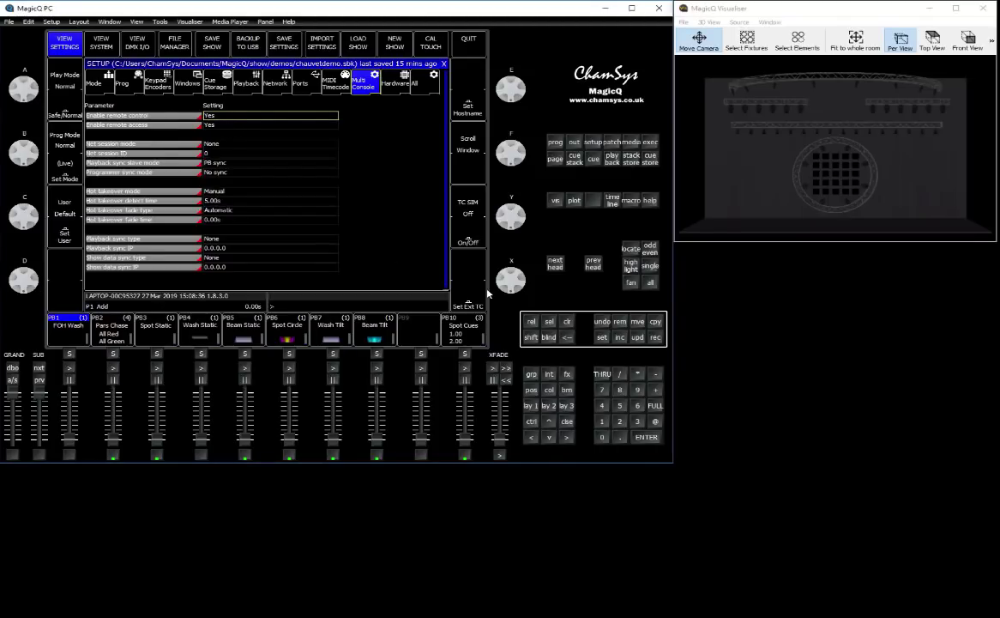
{"action": "left_click", "coordinate": [565, 420]}
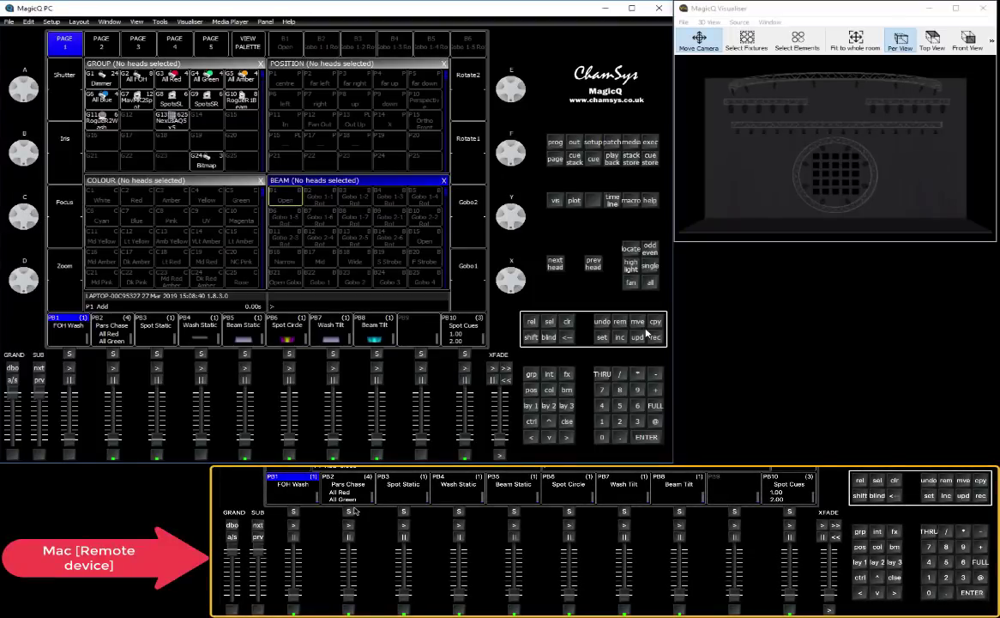
- Test the playbacks from the Mac by starting and releasing FOH Wash, then trying Pars Chase, Spot Static and Wash Static
{"action": "left_click", "coordinate": [293, 525]}
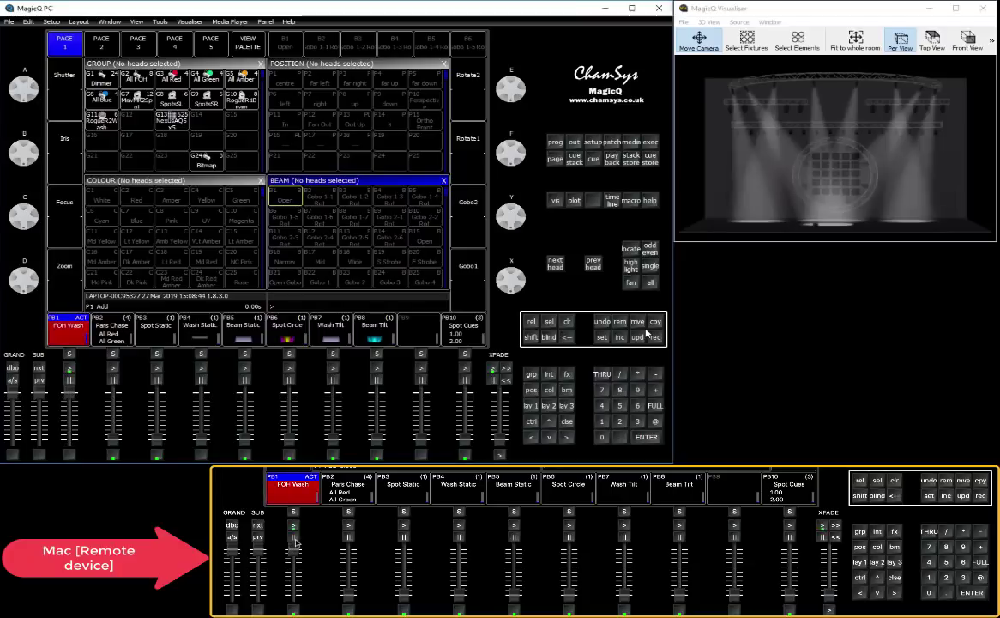
{"action": "left_click", "coordinate": [294, 537]}
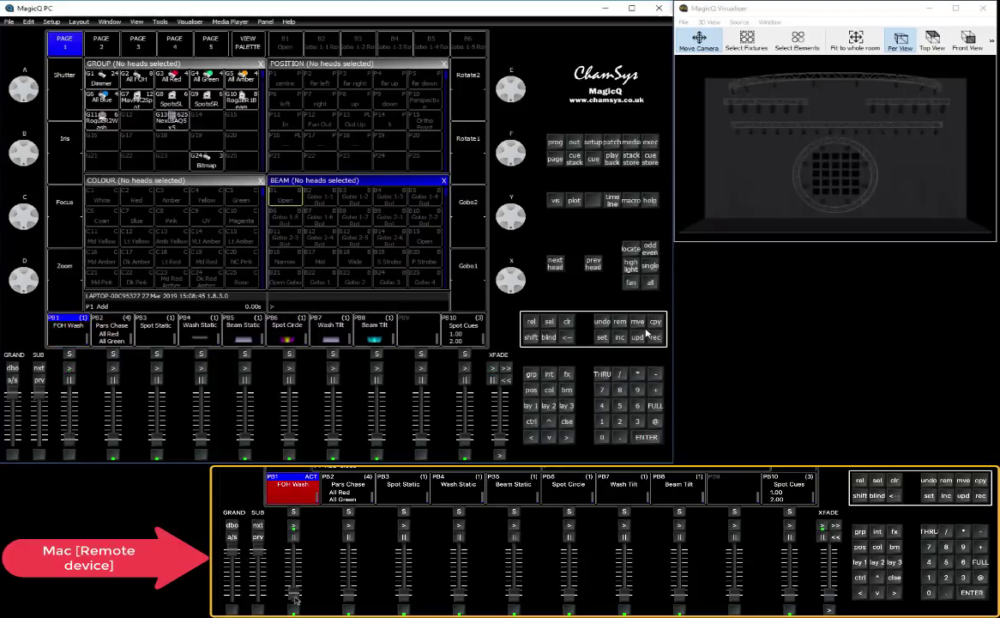
{"action": "left_click", "coordinate": [349, 608]}
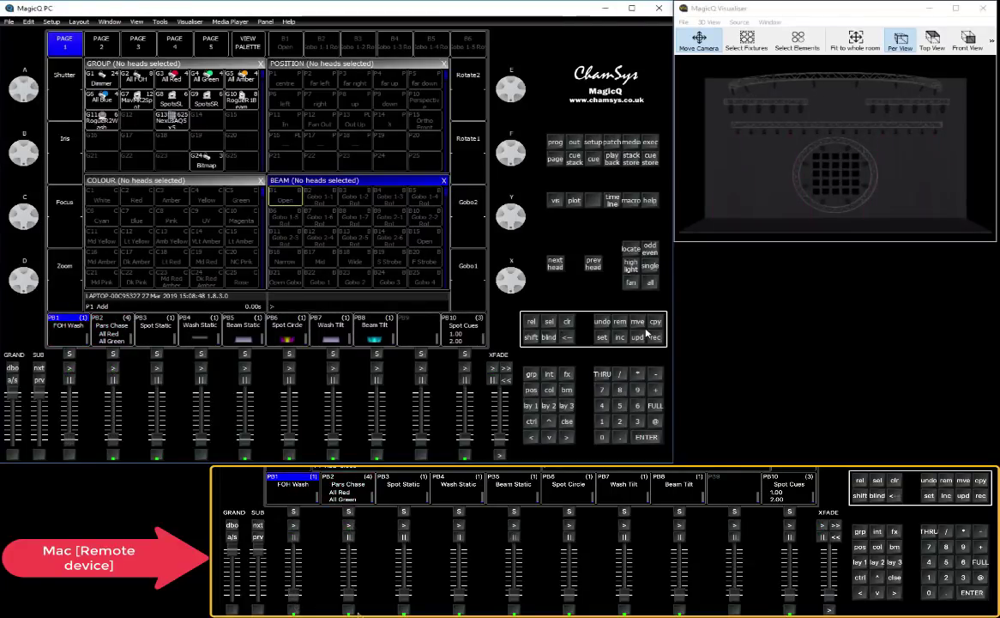
{"action": "left_click", "coordinate": [406, 604]}
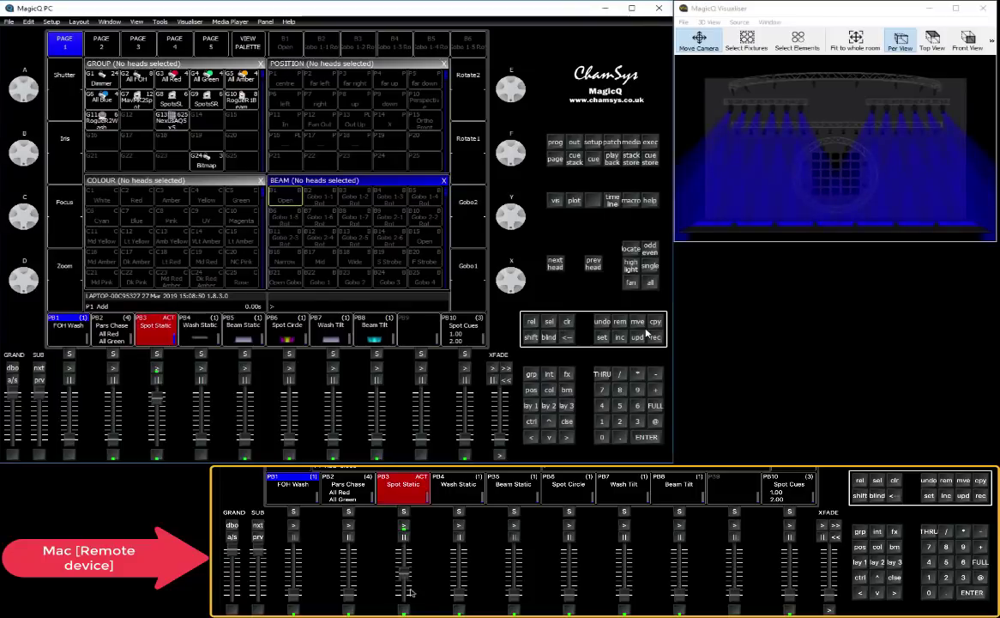
{"action": "left_click", "coordinate": [459, 590]}
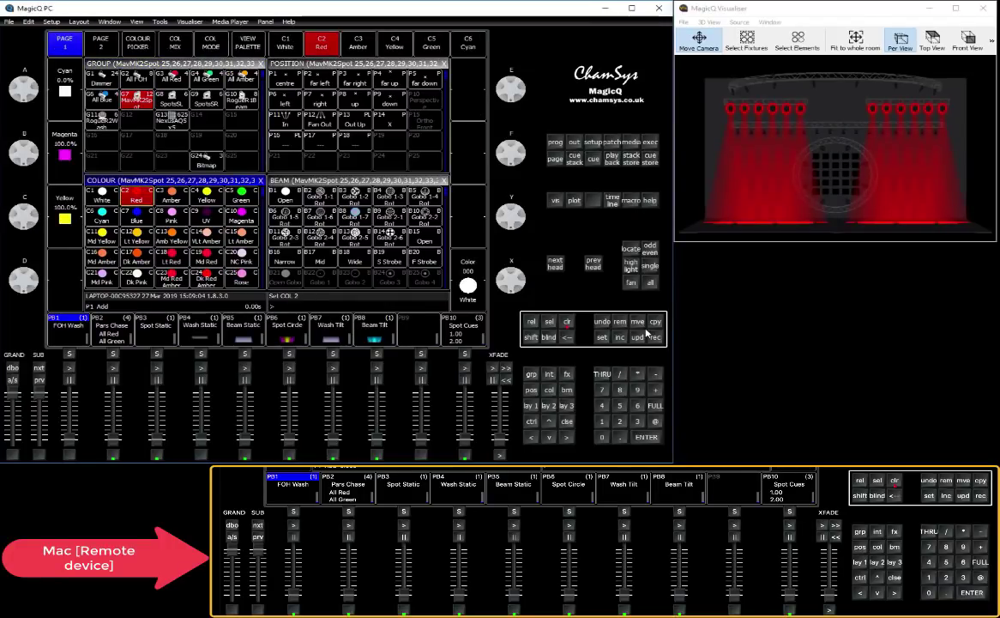
- Record the red, fanned-out MavMK2Spot look as a cue on playback 9 and clear the programmer
{"action": "left_click", "coordinate": [984, 497]}
{"action": "left_click", "coordinate": [735, 512]}
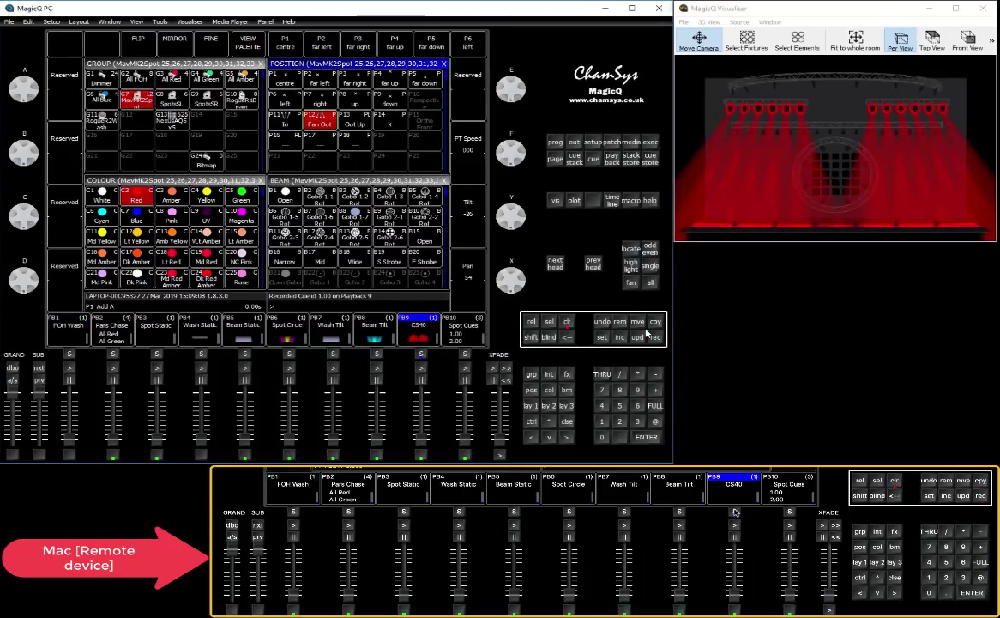
{"action": "left_click", "coordinate": [895, 480]}
{"action": "left_click", "coordinate": [895, 480]}
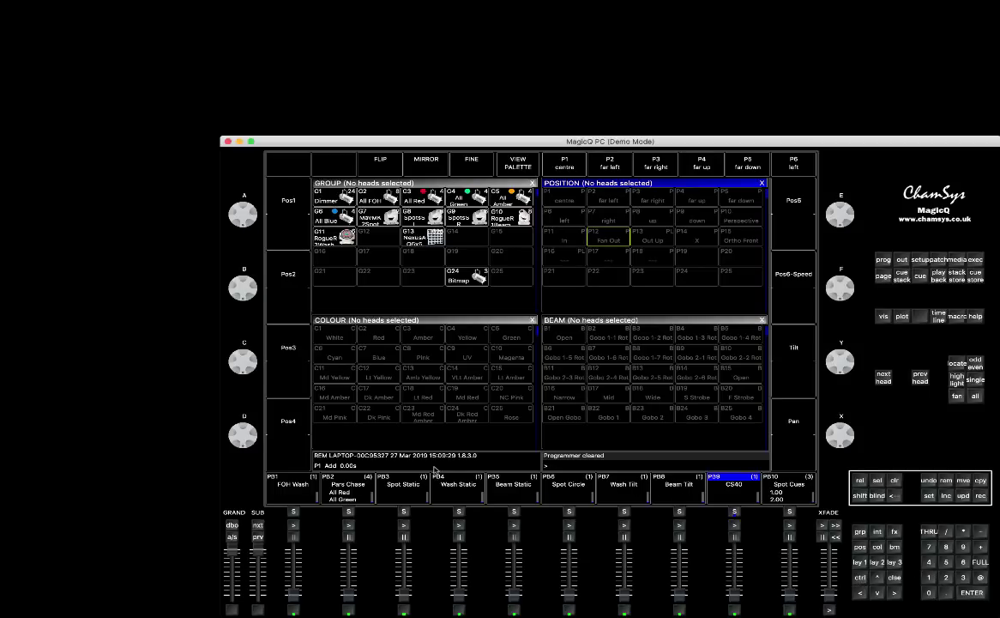
- Exit the remote control session and restore the Mac console's own window layout
{"action": "key", "text": "ctrl+1"}
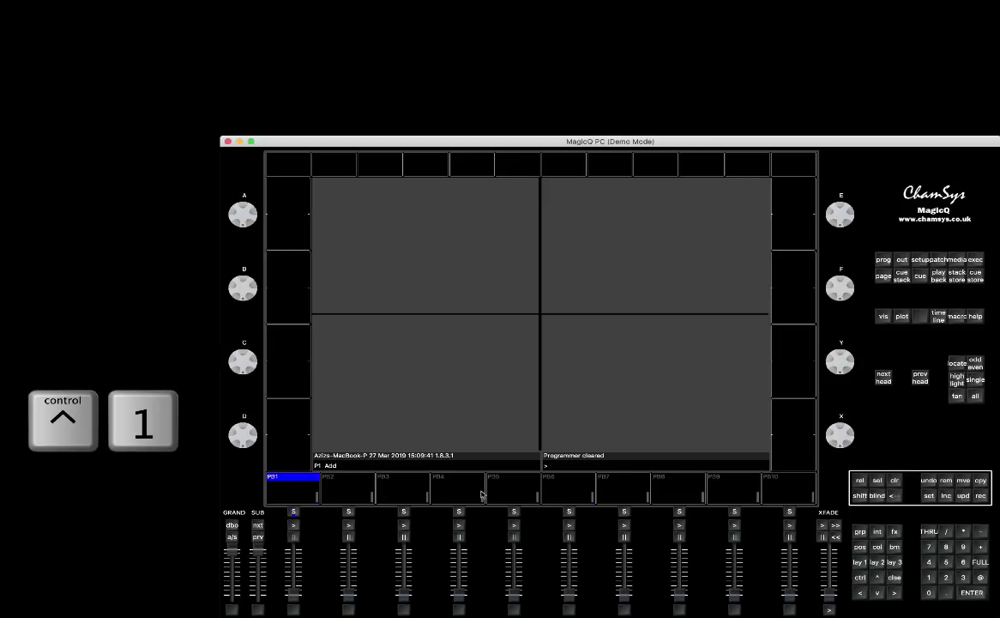
{"action": "key", "text": "ctrl+1"}
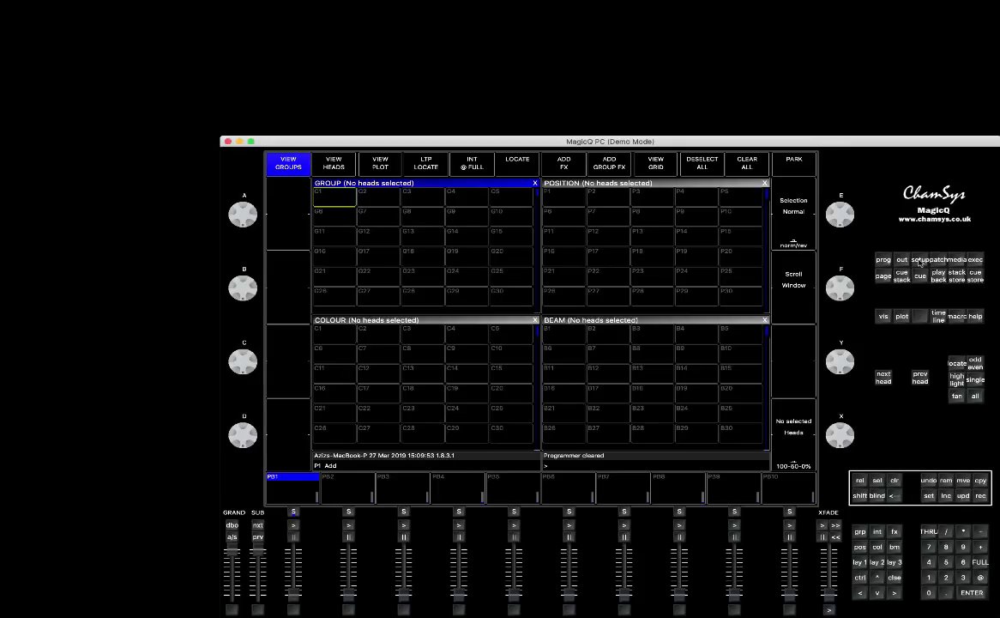
- Reconnect remote control to the laptop console from the Mac console's monitor setup view
{"action": "left_click", "coordinate": [920, 261]}
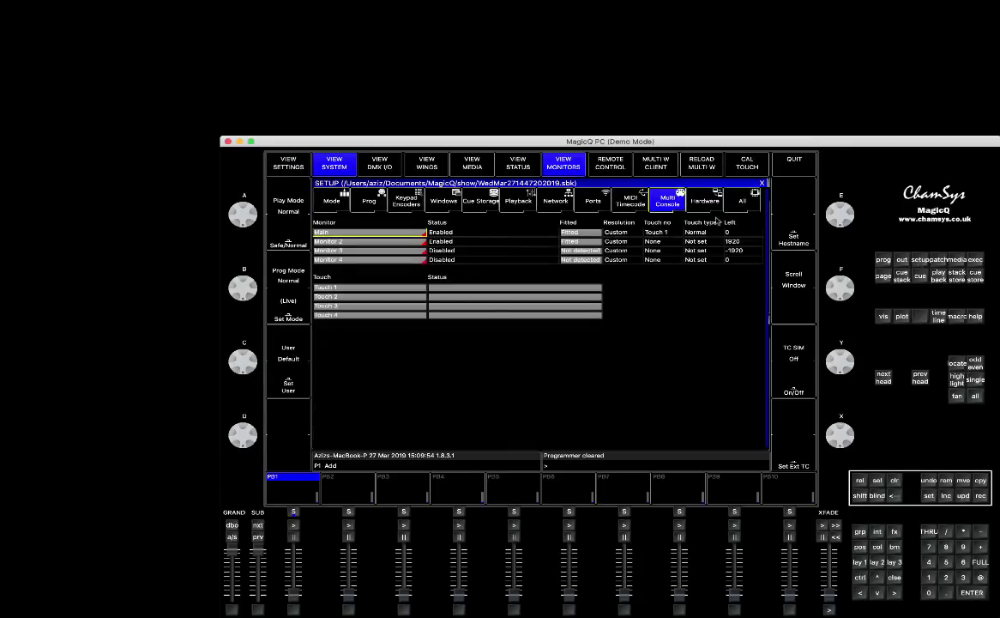
{"action": "left_click", "coordinate": [565, 167]}
{"action": "left_click", "coordinate": [610, 163]}
{"action": "left_click", "coordinate": [472, 295]}
{"action": "left_click", "coordinate": [543, 288]}
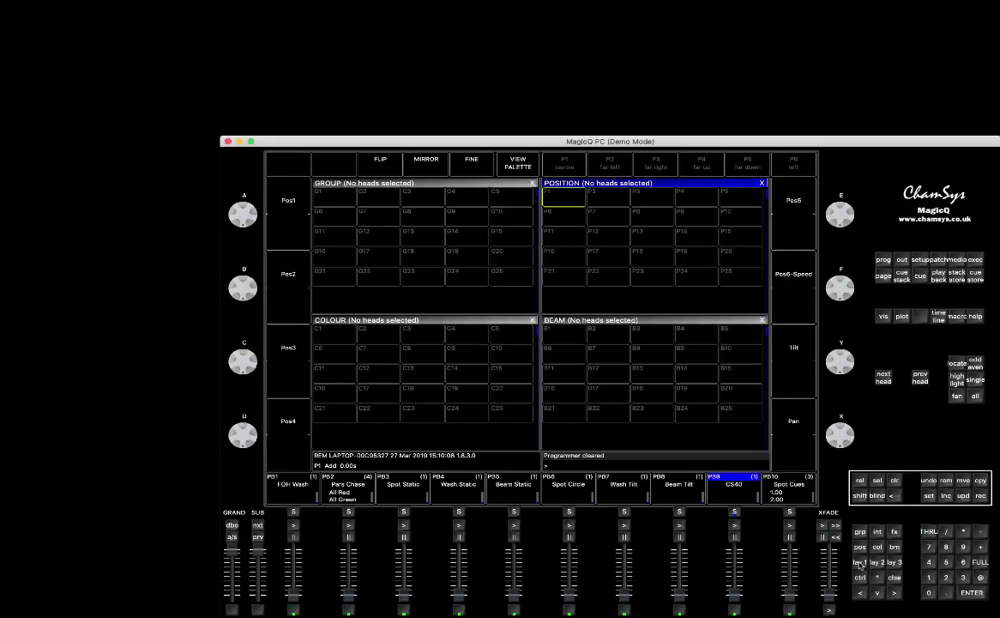